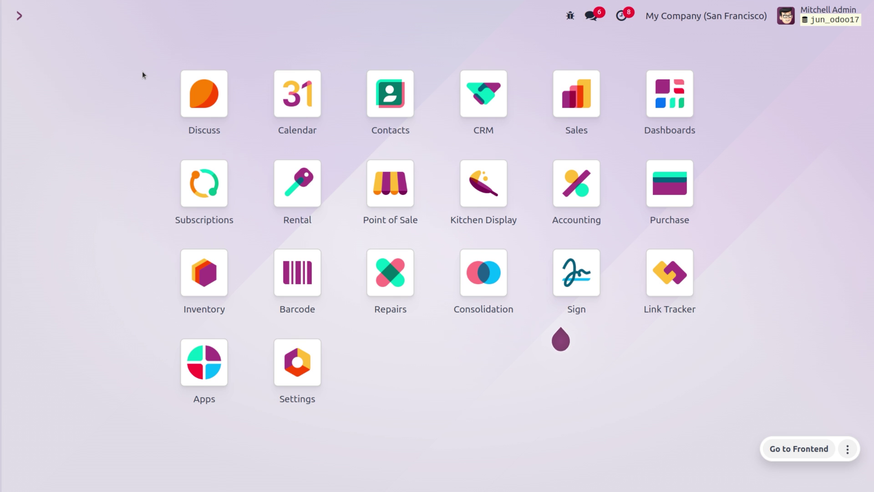
Open the Accounting app and go to the Customers > Invoices list
text(acc)
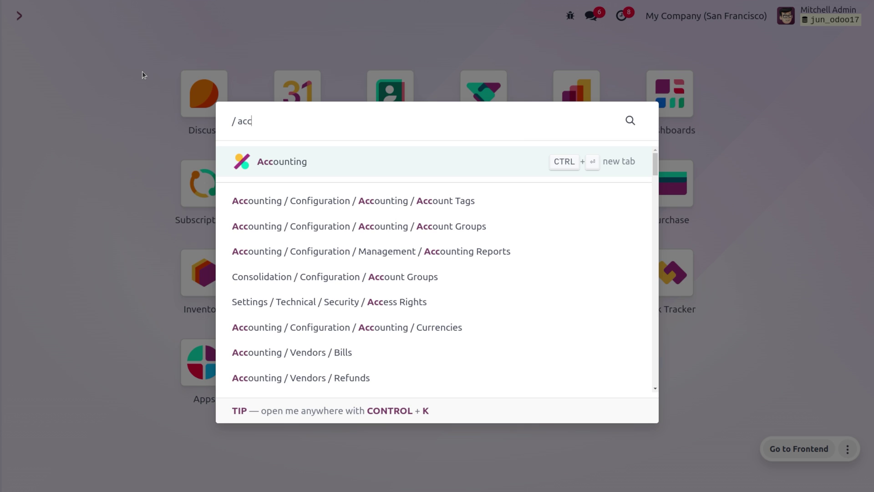
key(Escape)
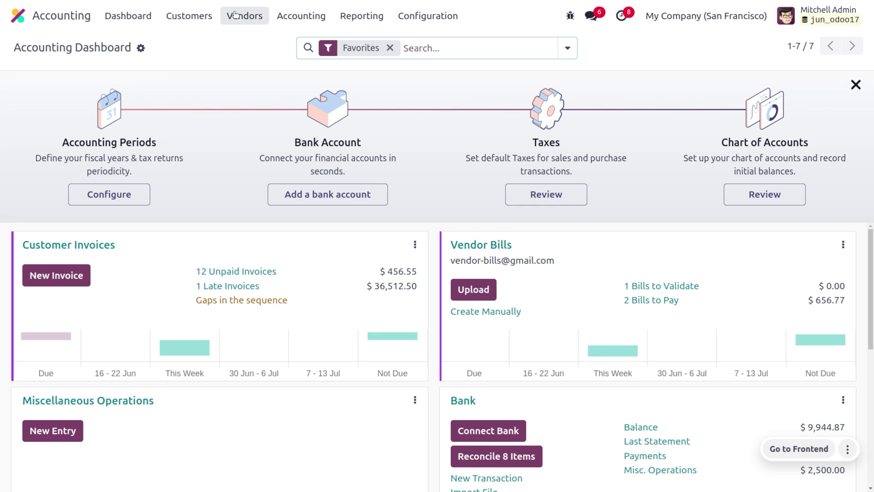
click(208, 18)
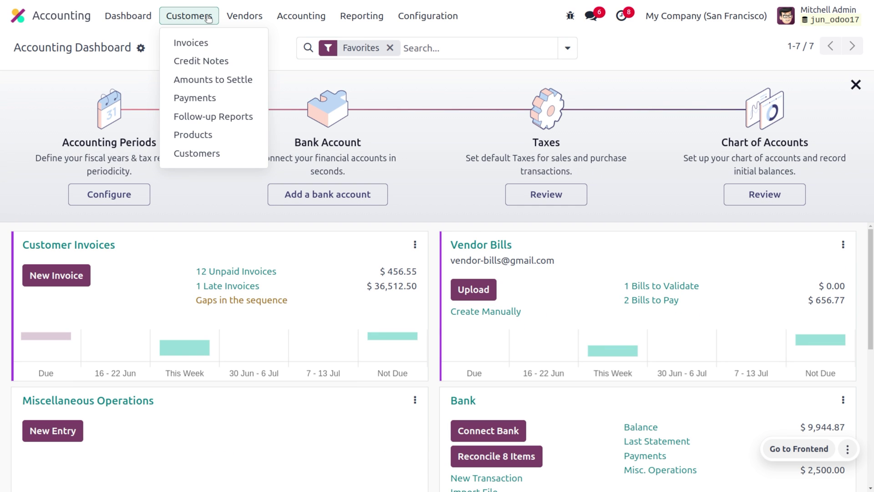
click(195, 44)
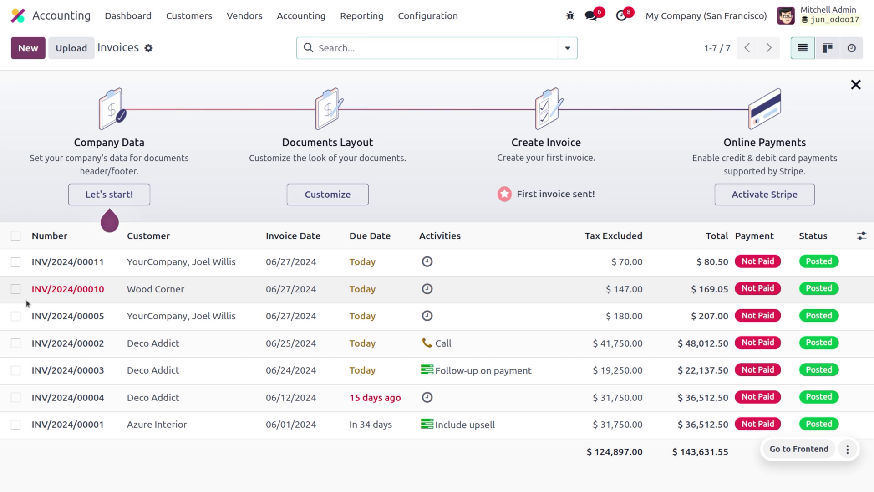
Start resequencing invoice INV/2024/00004 with First New Sequence set to INV/2024/00025
click(15, 397)
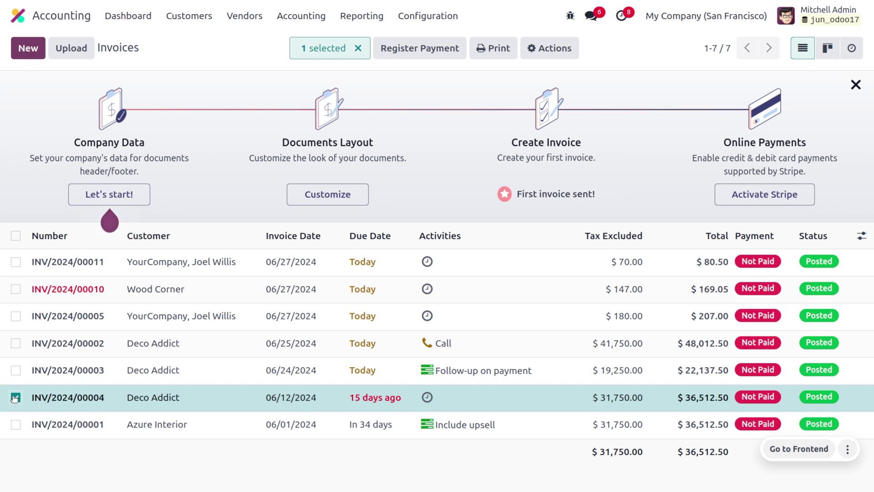
click(553, 48)
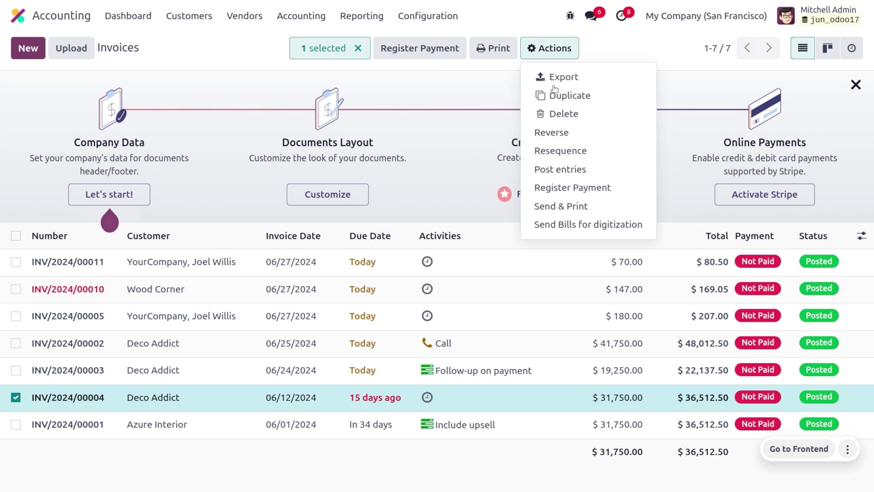
click(561, 157)
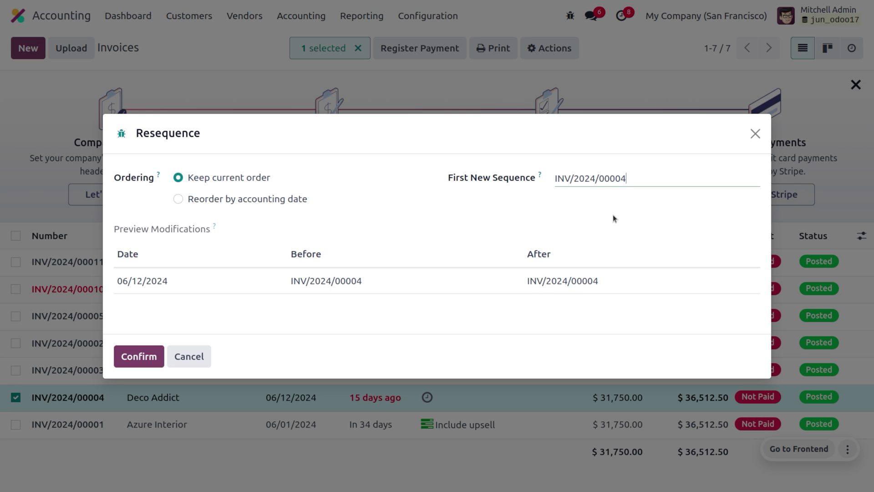
key(BackSpace)
key(BackSpace)
text(25)
Confirm the renumbering to INV/2024/00025, check the invoice, then return to the invoices list
click(141, 357)
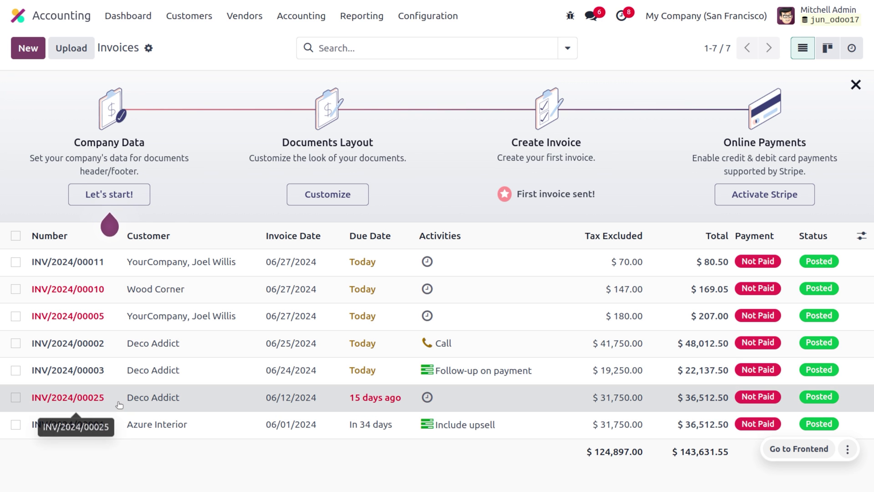
click(120, 405)
scroll(203, 429, down, 3)
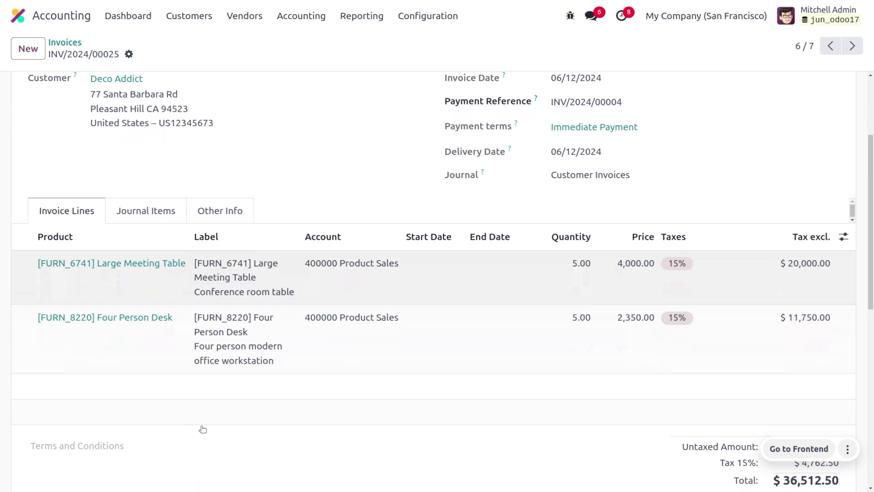
scroll(200, 425, down, 3)
scroll(201, 425, up, 7)
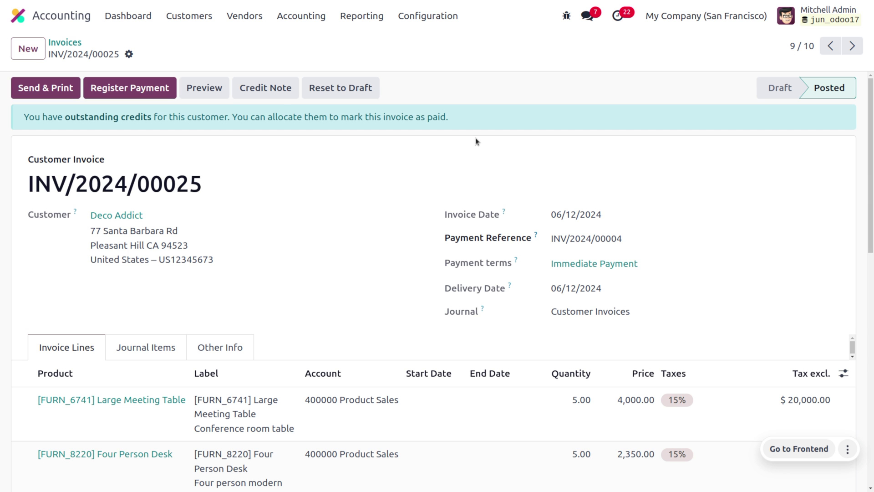
click(59, 43)
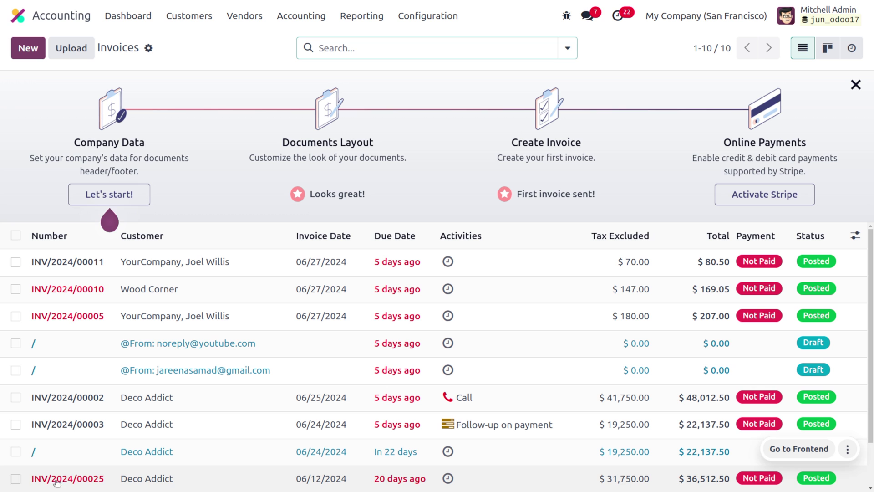
Resequence invoice INV/2024/00025 back to INV/2024/00004 and confirm
click(15, 478)
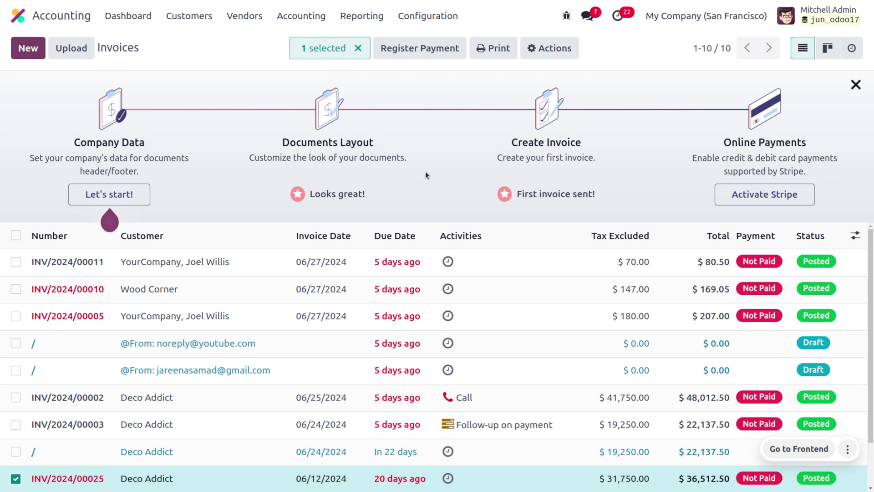
click(550, 48)
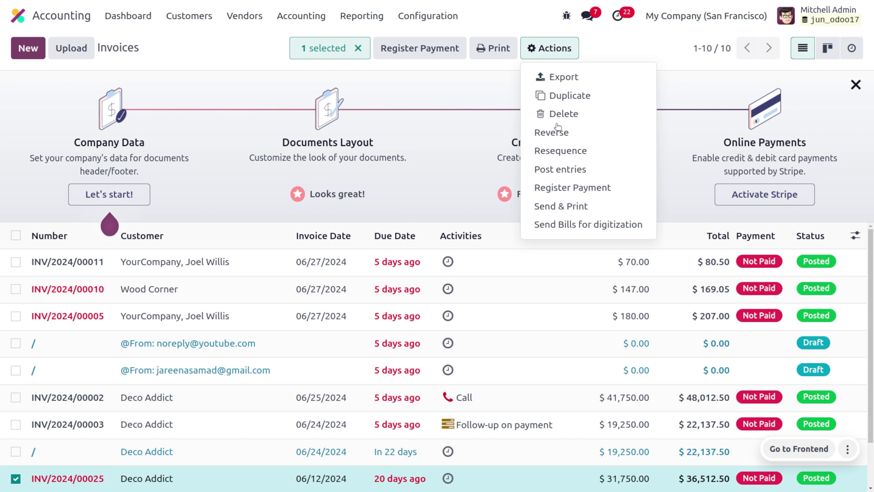
click(558, 154)
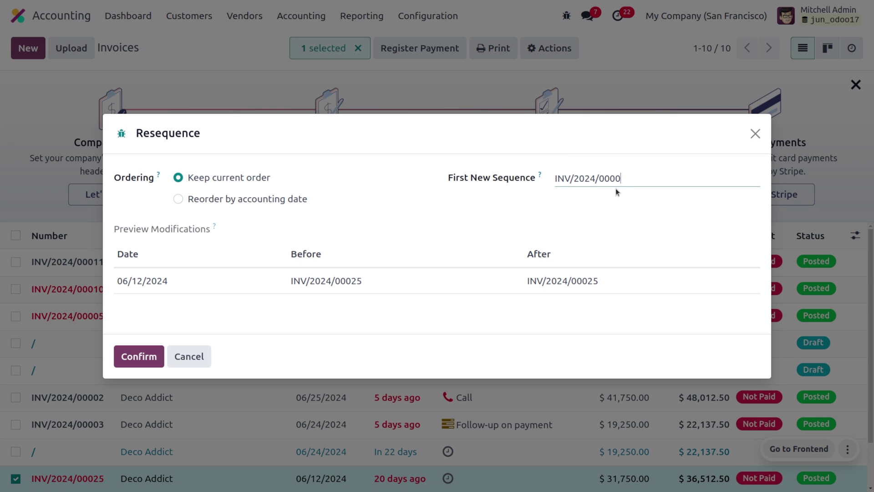
click(139, 356)
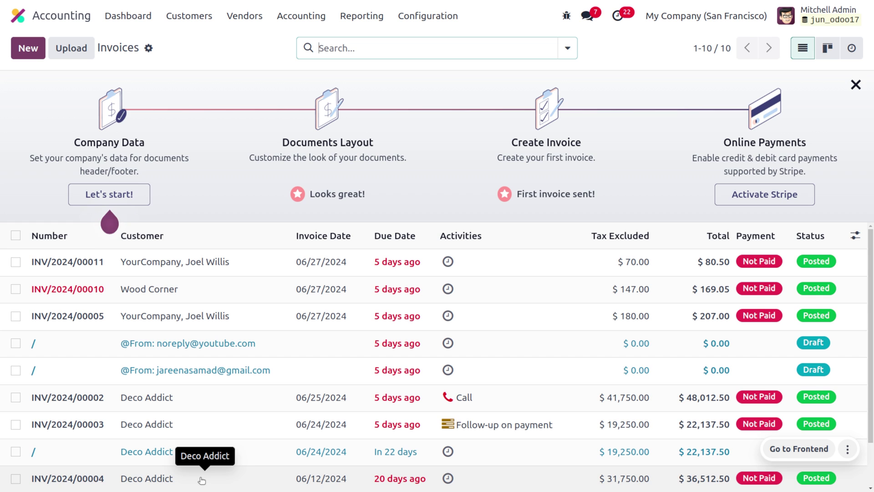
In Vendors > Bills, start resequencing BILL/2023/03/0001, reordered by accounting date
click(245, 17)
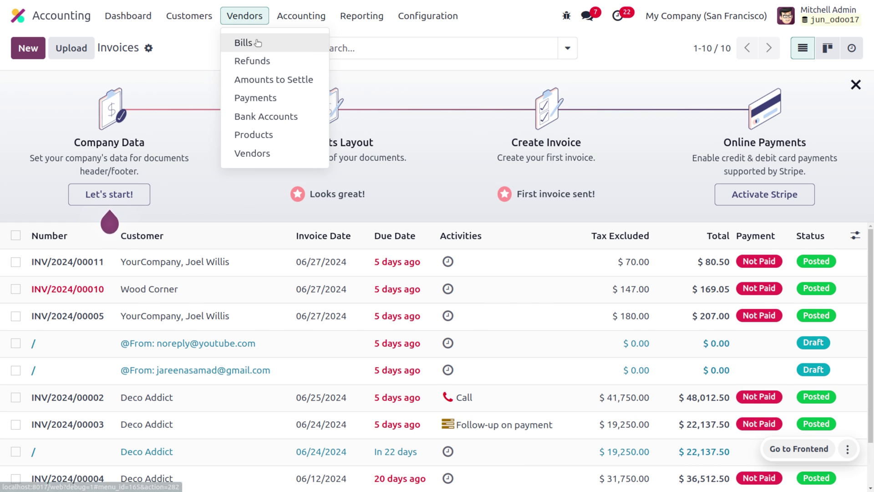
click(243, 41)
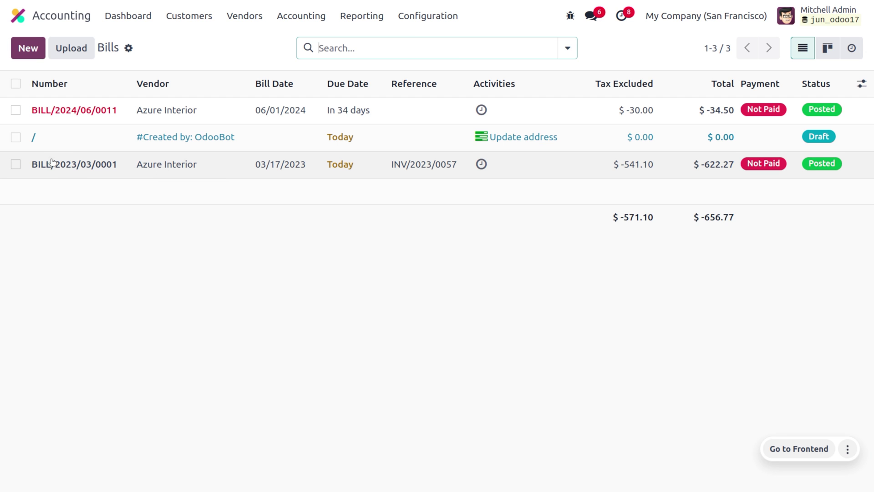
click(16, 164)
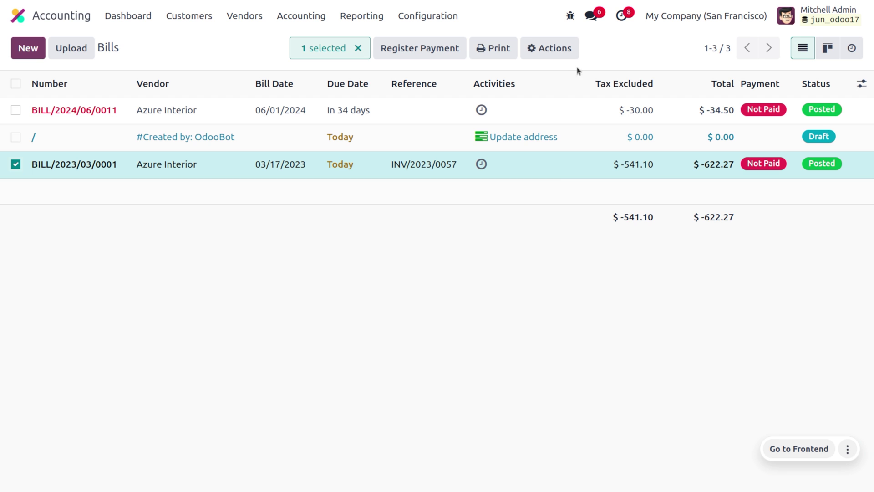
click(553, 49)
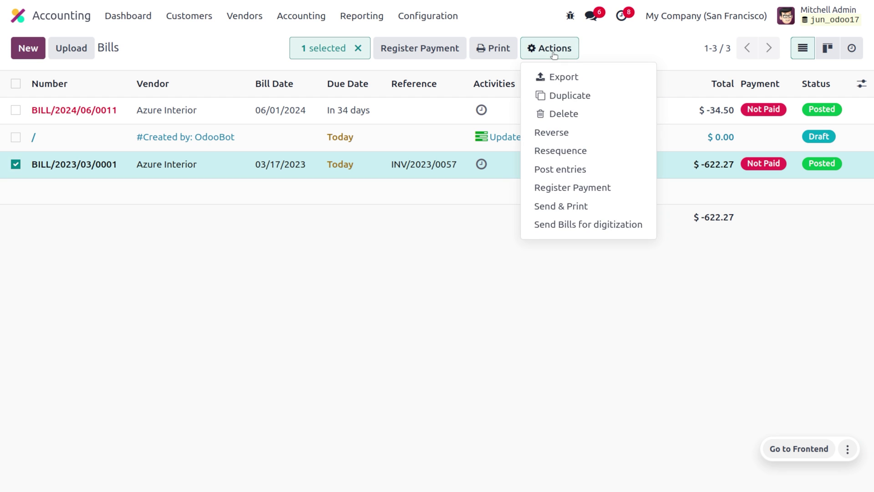
click(593, 152)
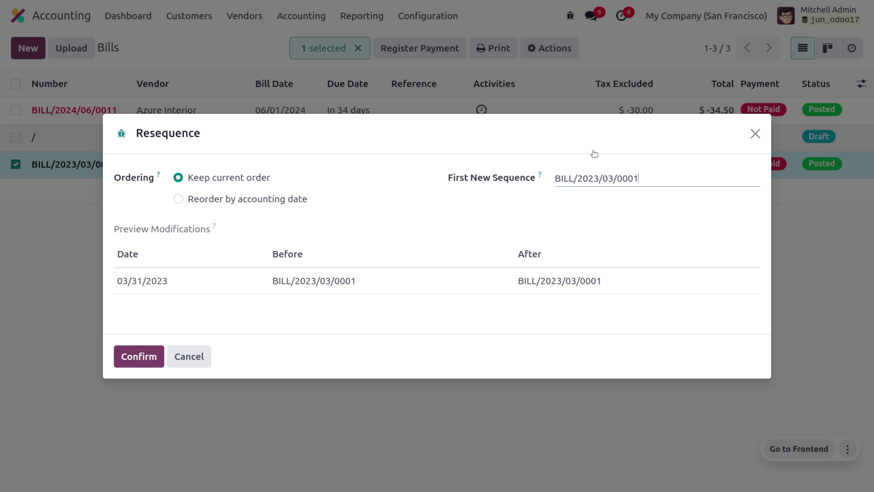
click(179, 200)
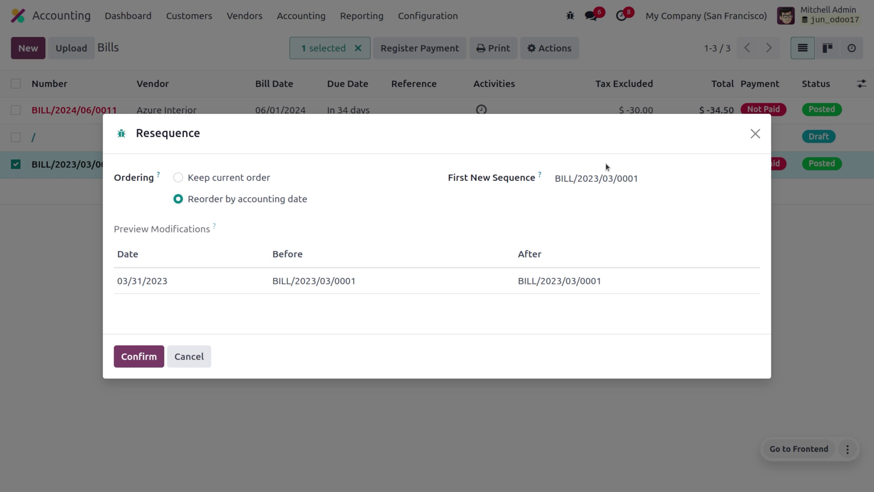
Change the first new sequence to BILL/2023/03/0010 and confirm the renumbering
click(662, 178)
key(BackSpace)
key(BackSpace)
text(10)
click(573, 207)
click(130, 361)
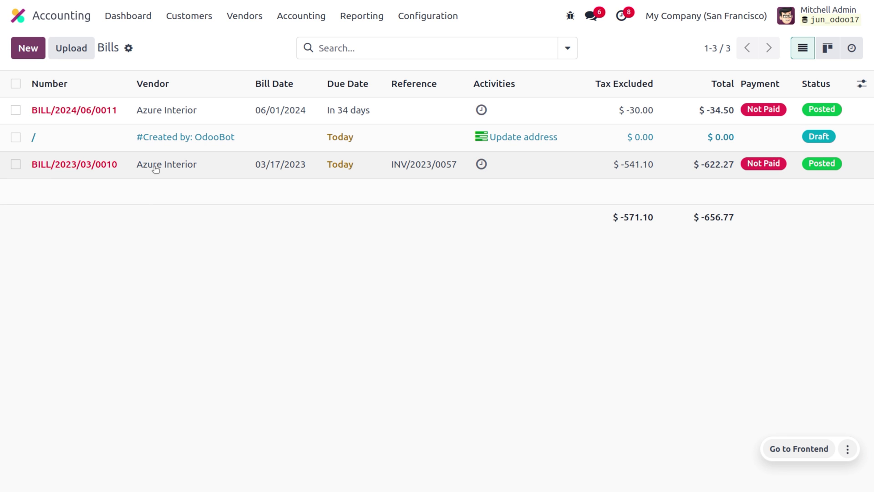
Create a new vendor bill for Azure Interior dated 06/27/2024
click(28, 48)
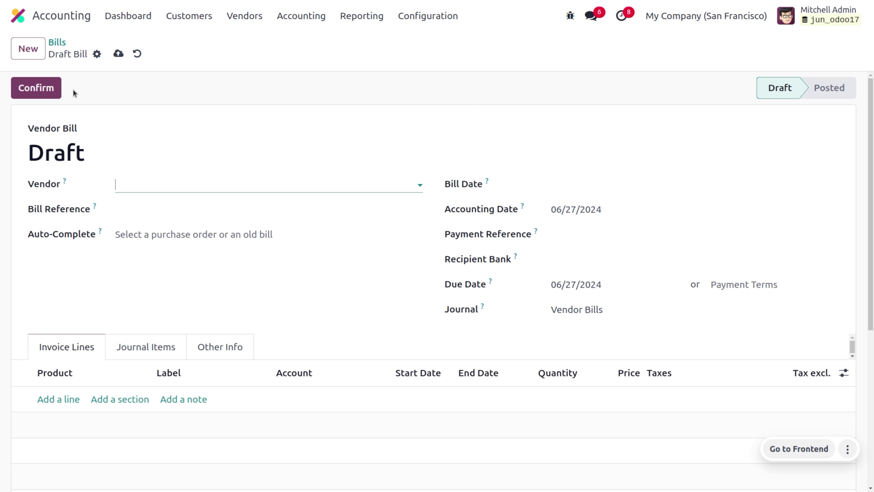
click(156, 186)
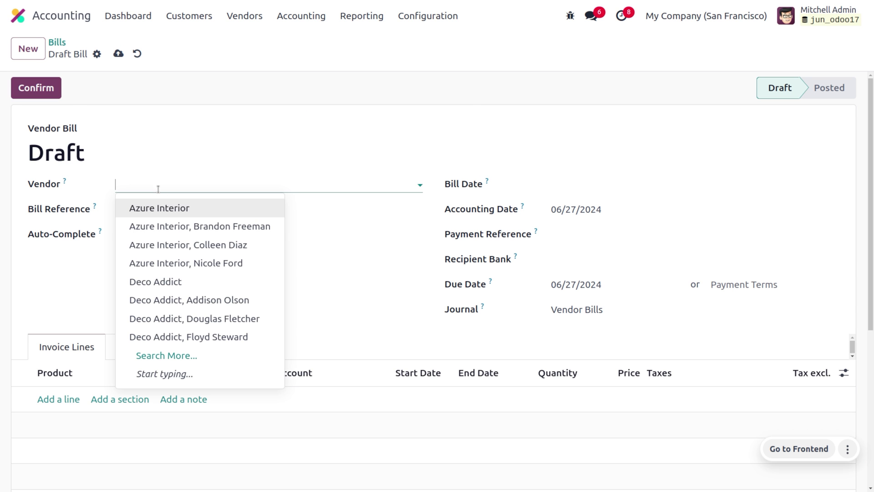
click(181, 208)
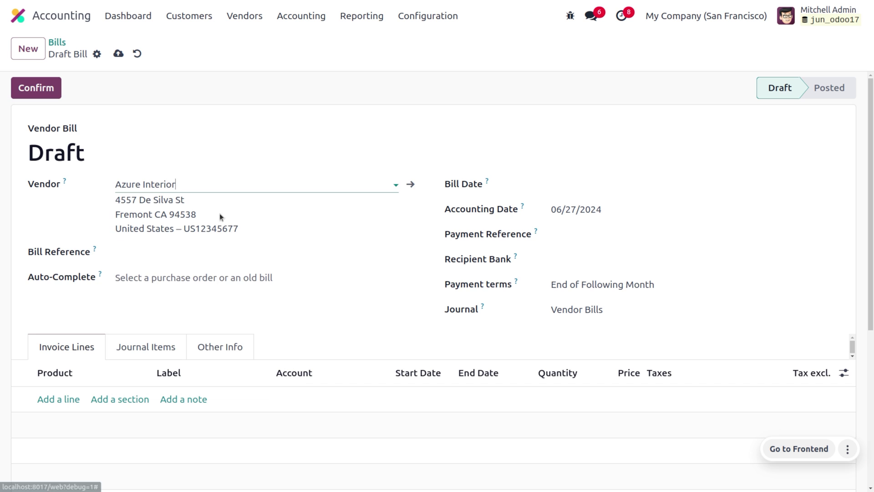
click(565, 190)
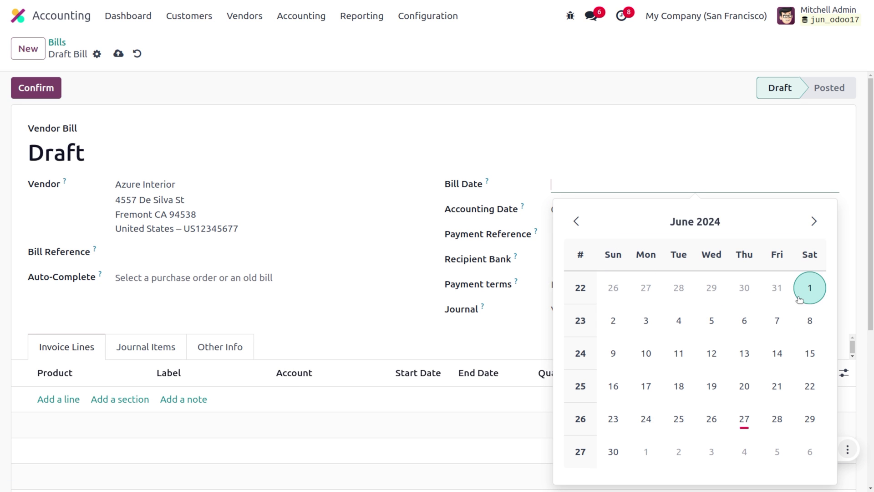
click(742, 416)
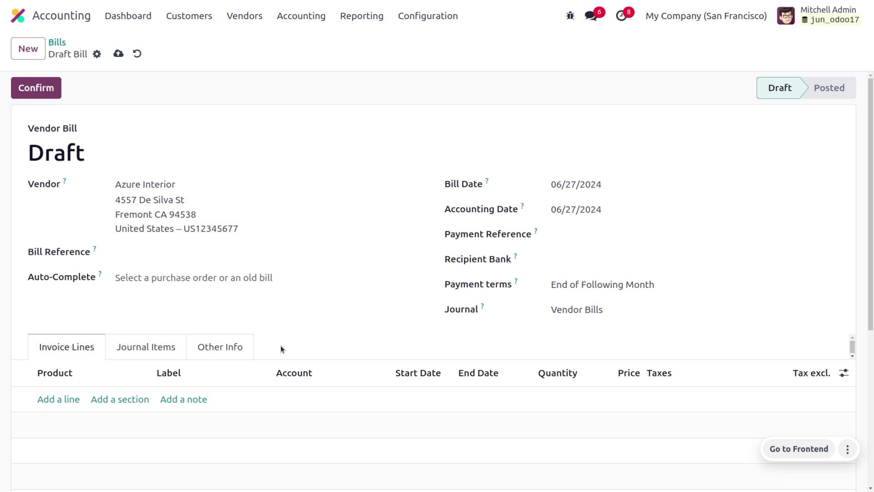
Add a [CONS_0001] Whiteboard Pen line, save and post the bill, then return to Bills
click(72, 399)
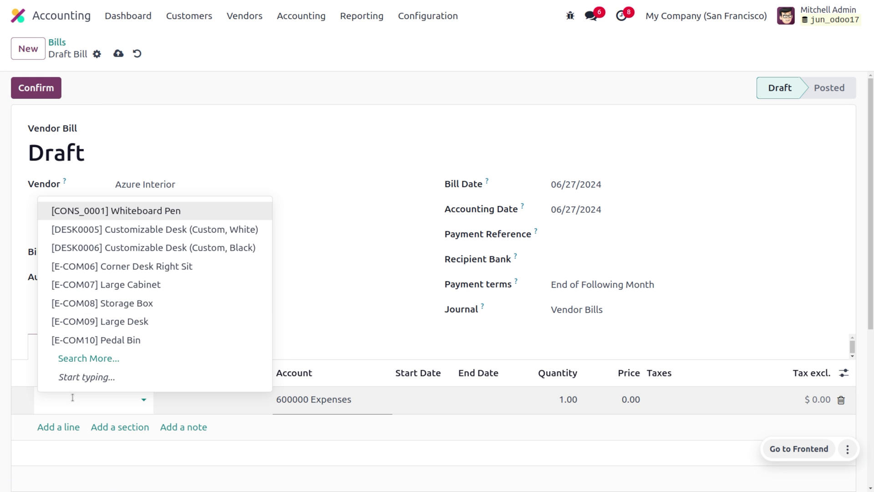
click(103, 215)
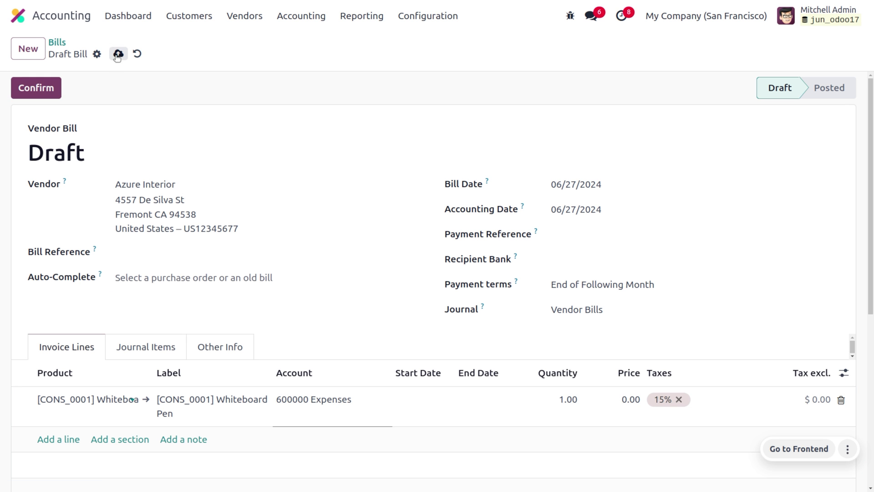
click(117, 54)
click(39, 87)
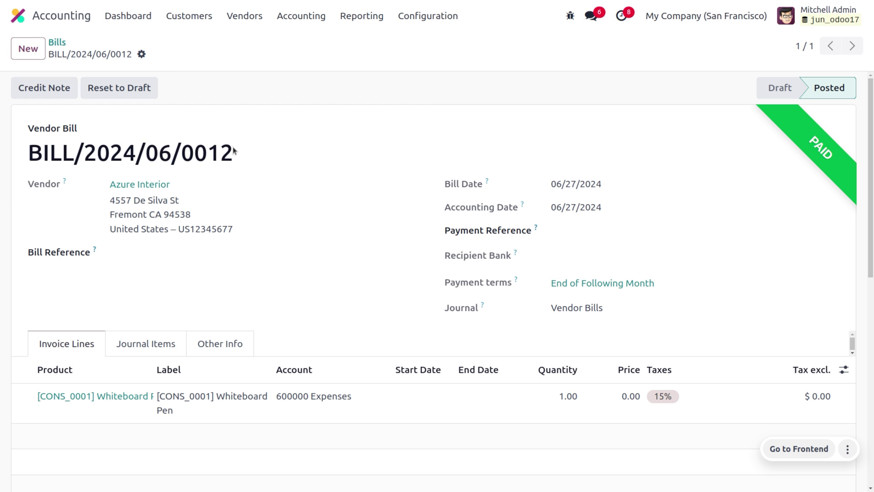
click(57, 44)
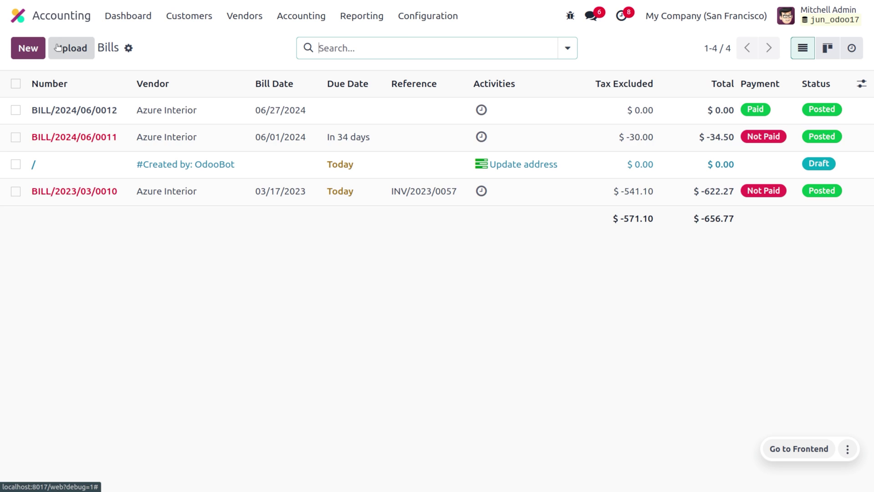